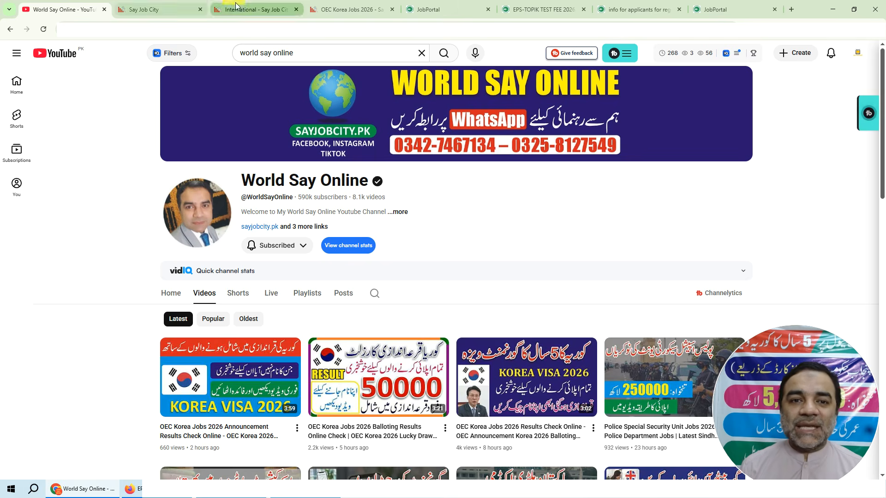
Step: Look through the International job posts on the Say Job City site to find the OEC Korea Jobs 2026 entry
left_click(254, 9)
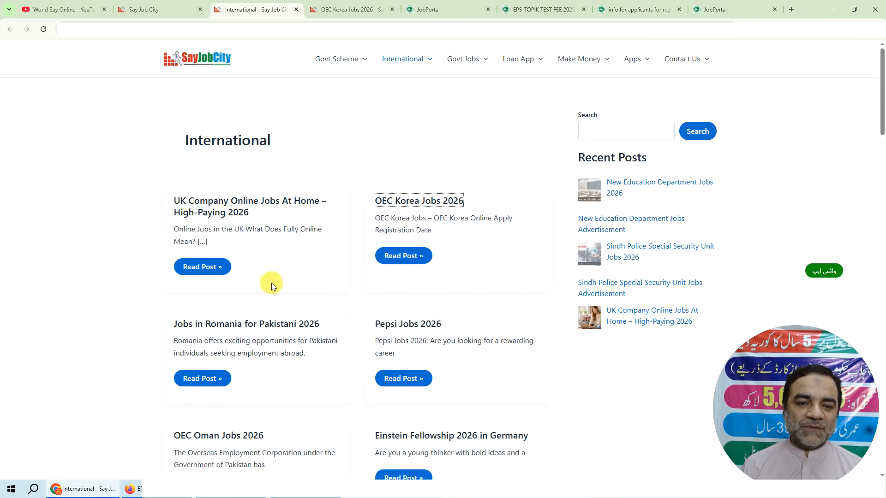
scroll(271, 283, "down", 1)
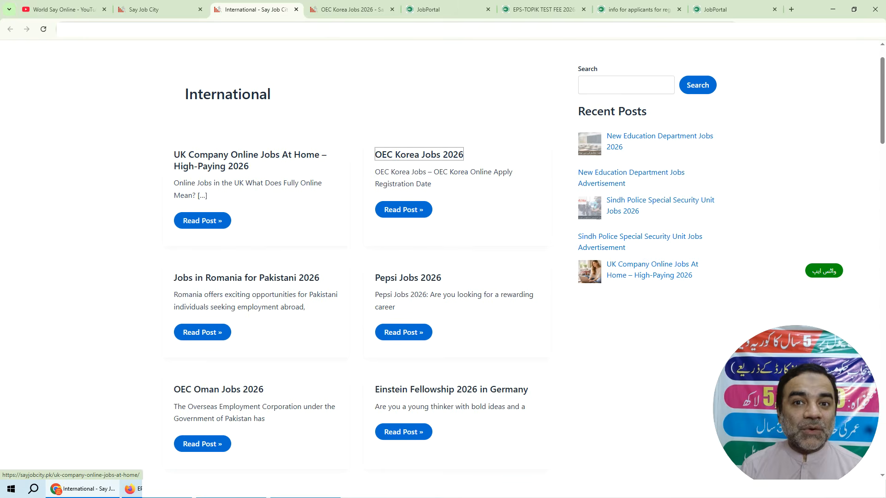
scroll(231, 166, "down", 3)
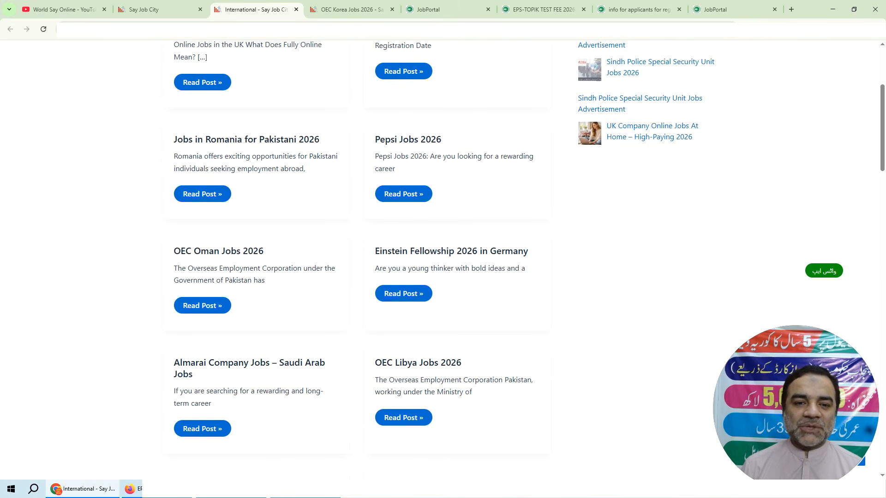
scroll(254, 212, "down", 4)
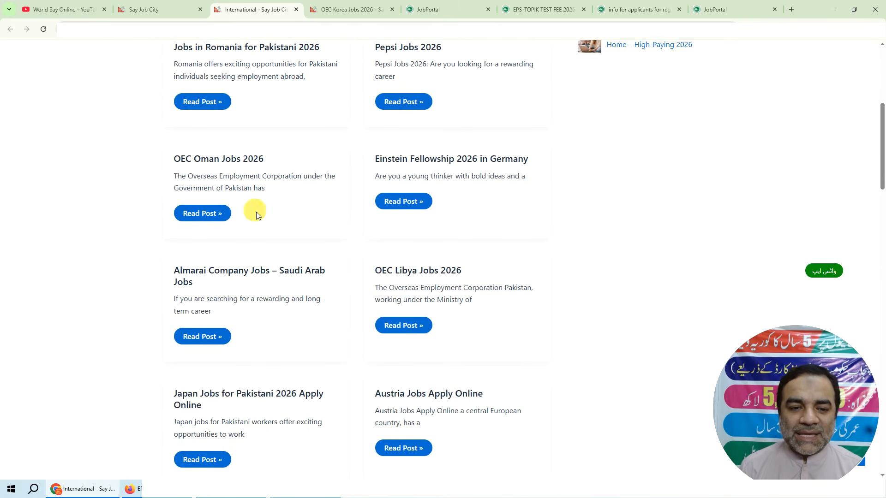
scroll(233, 212, "down", 2)
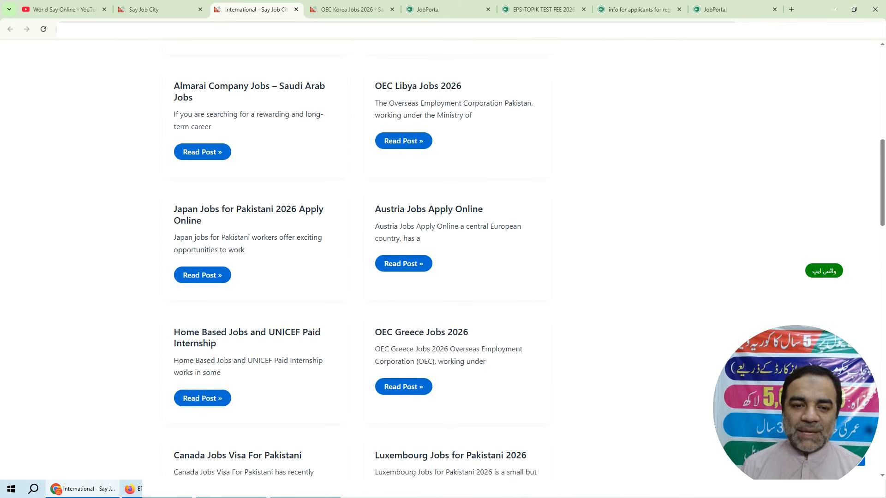
scroll(233, 211, "down", 2)
scroll(389, 241, "down", 1)
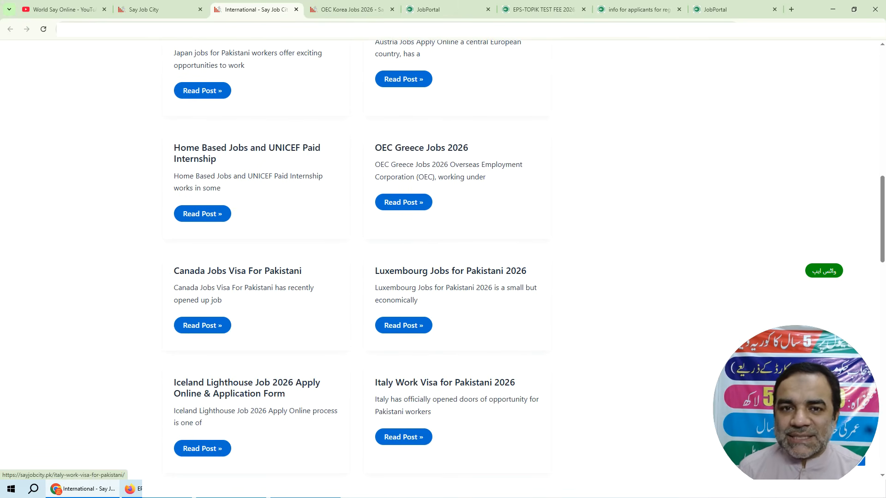
scroll(428, 267, "up", 6)
scroll(428, 250, "up", 8)
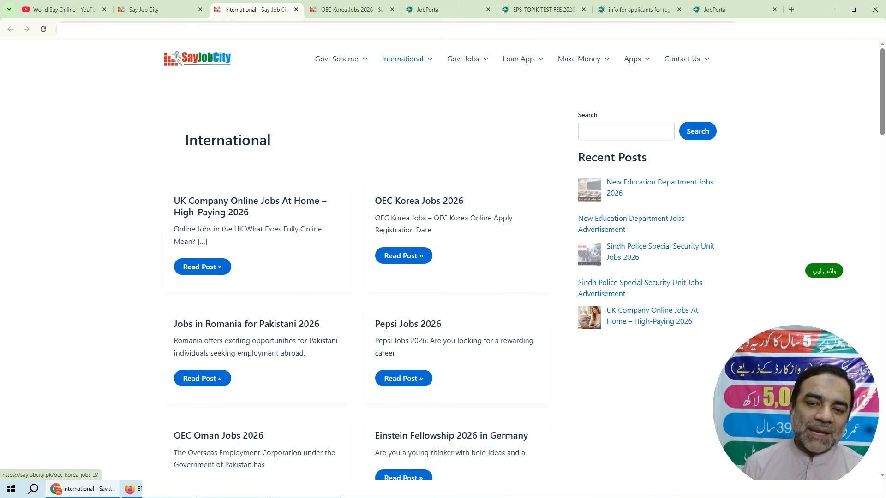
Step: Open the OEC Korea Jobs 2026 post and read the advertisement through to its result, challan and registration links
left_click(410, 206)
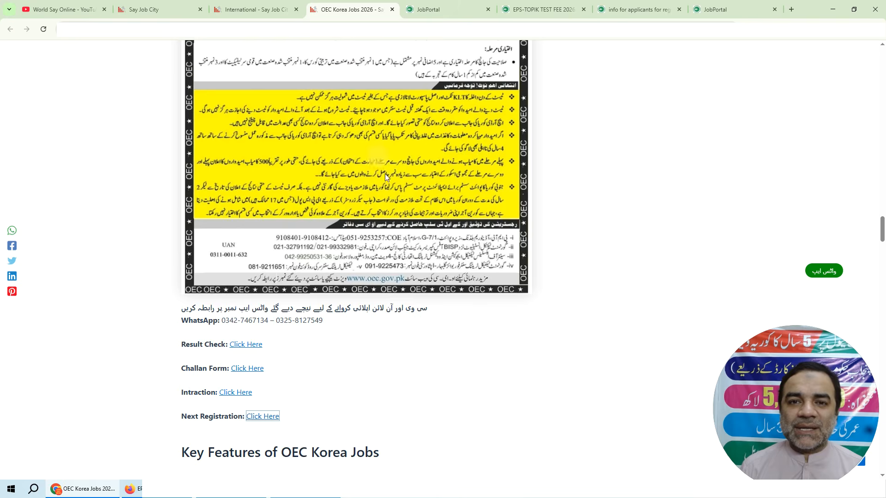
scroll(355, 258, "up", 4)
scroll(355, 259, "up", 20)
scroll(355, 258, "down", 13)
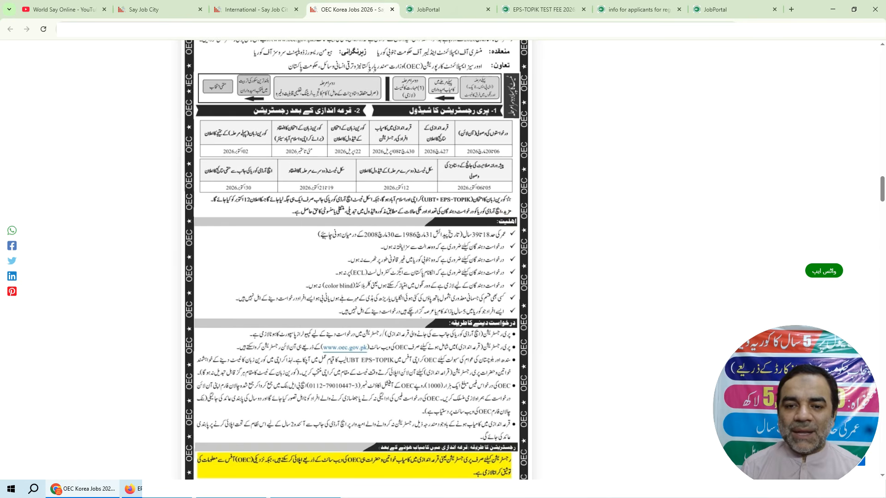
scroll(355, 258, "down", 15)
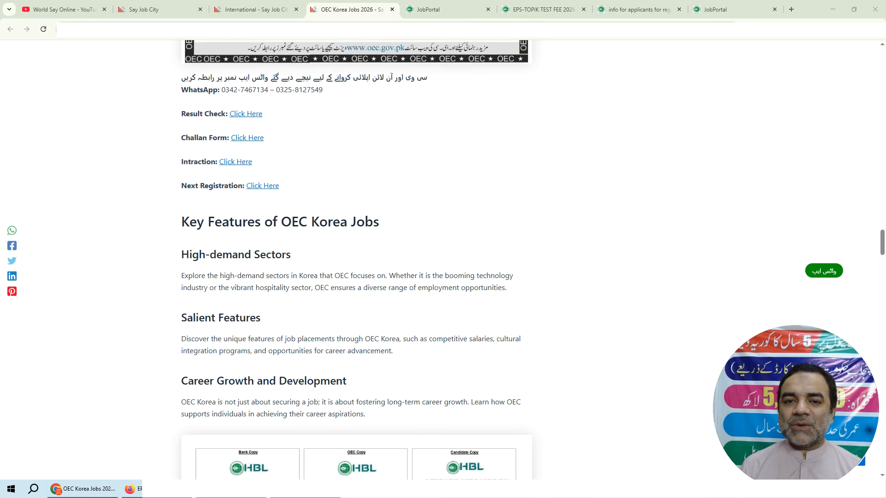
Step: Open the Next Registration page linked in the Korea jobs post and view the detailed EPS-TOPIK 2026 registration form
left_click(478, 10)
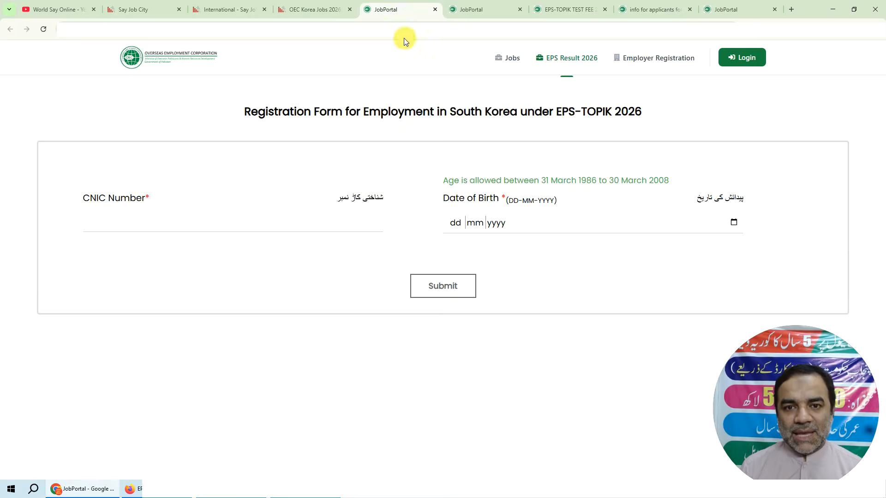
left_click(318, 9)
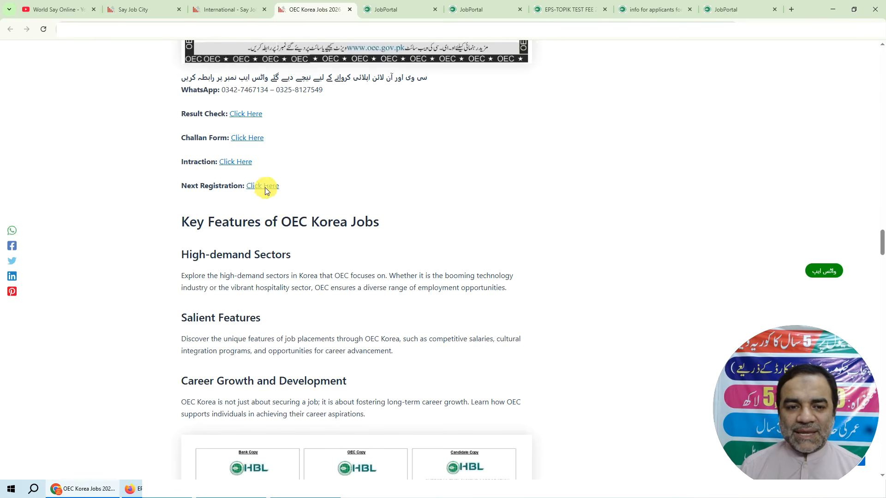
left_click(383, 10)
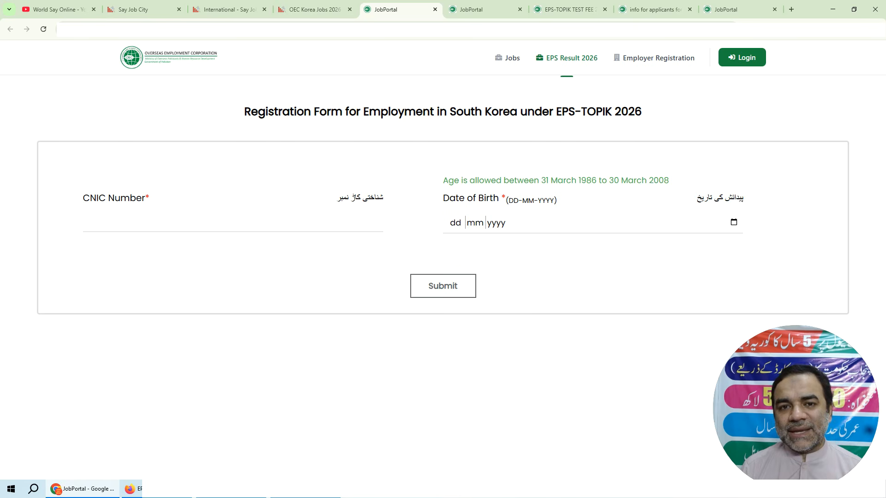
left_click(475, 11)
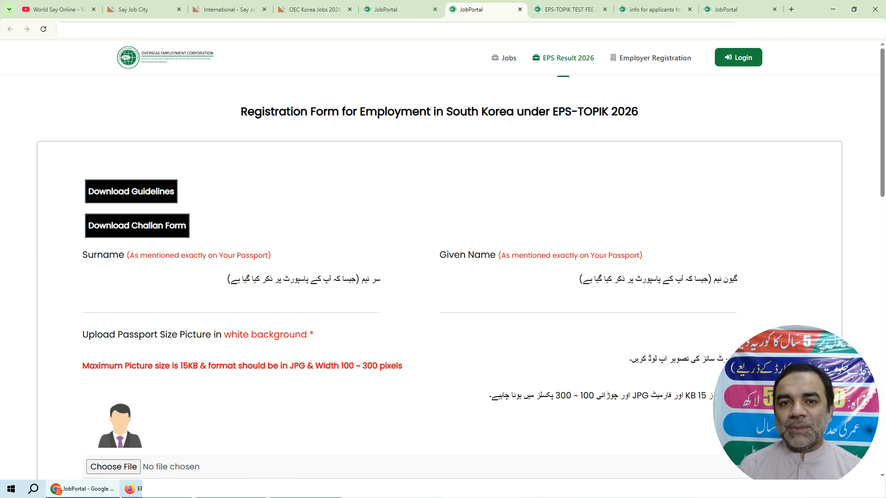
Step: Review the detailed registration form alongside the EPS-TOPIK test fee challan and the applicant information PDF
left_click(54, 9)
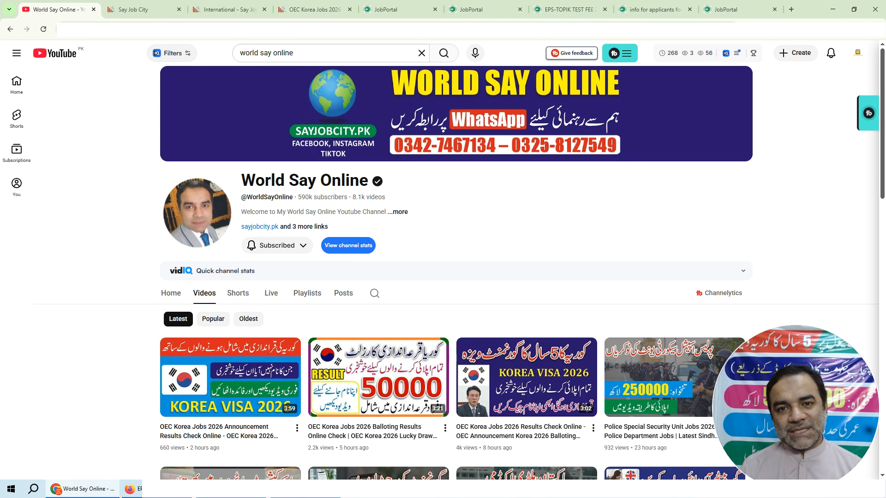
left_click(480, 9)
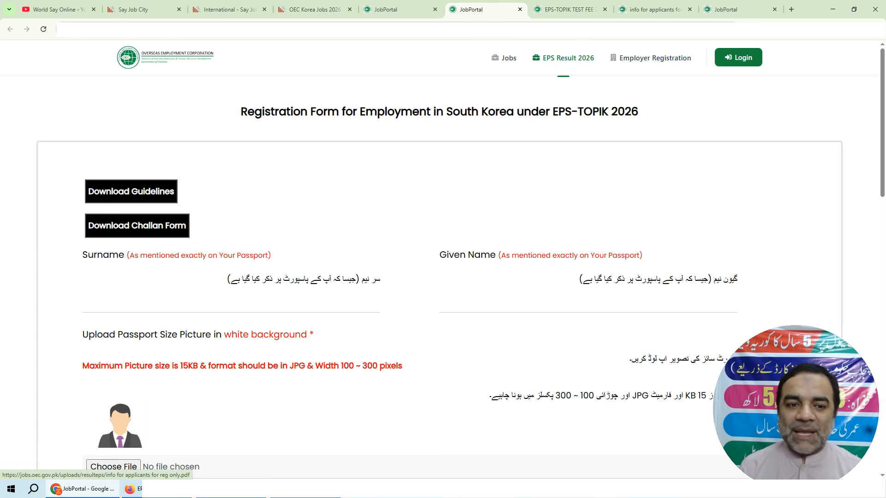
left_click(577, 9)
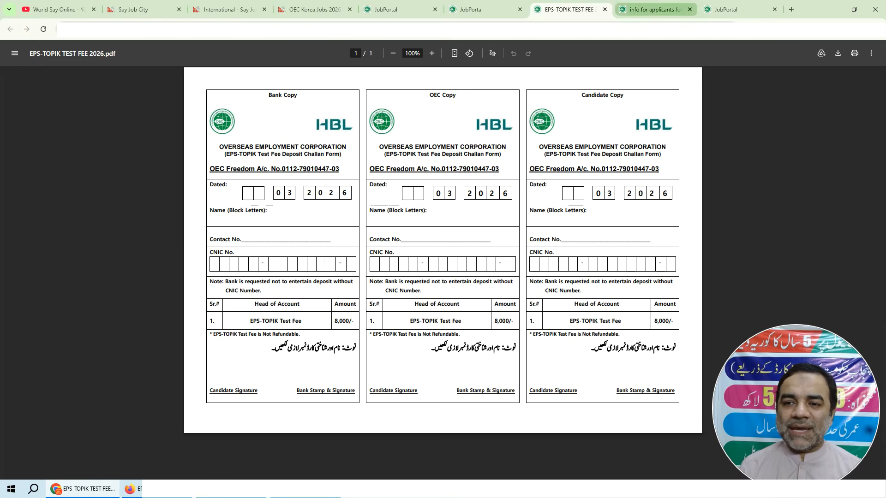
left_click(655, 10)
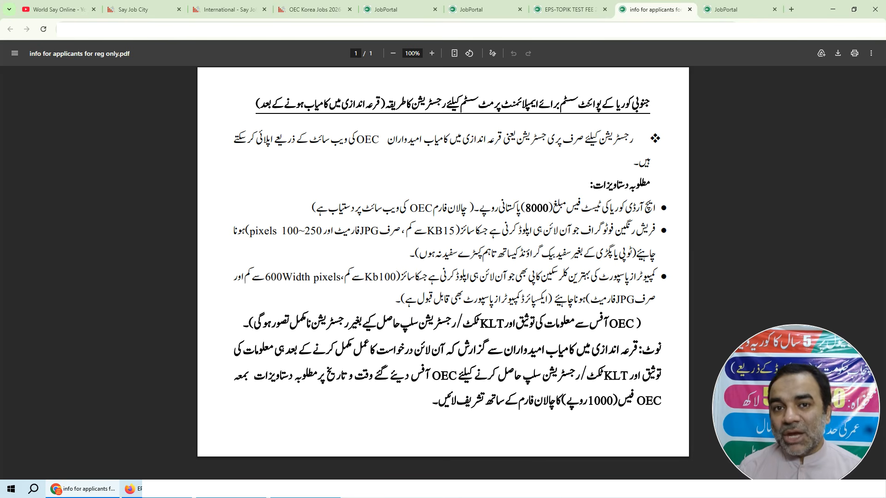
left_click(485, 9)
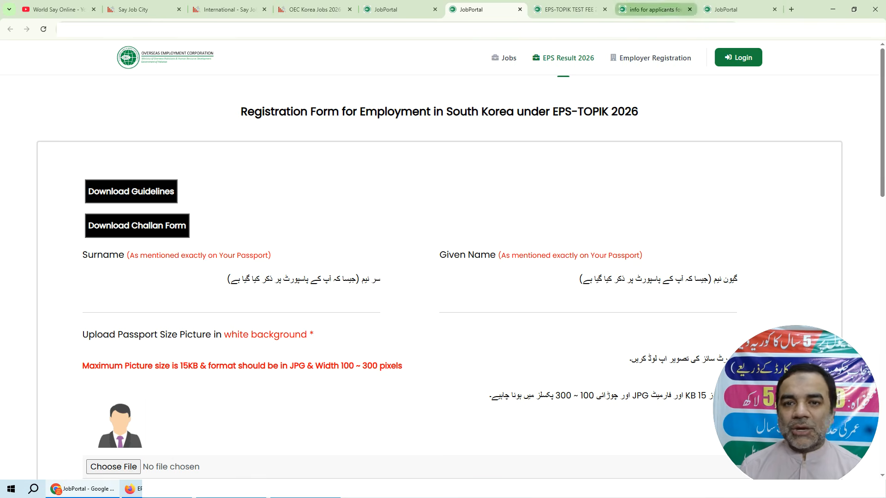
left_click(655, 9)
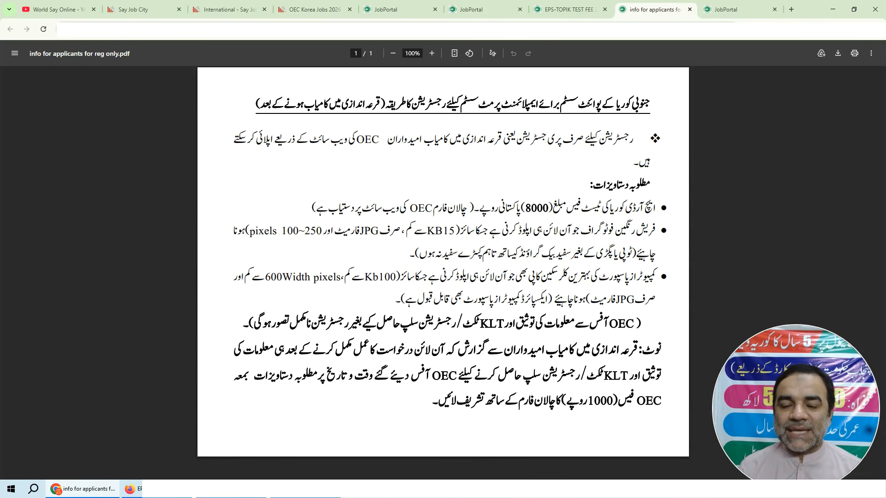
left_click(569, 9)
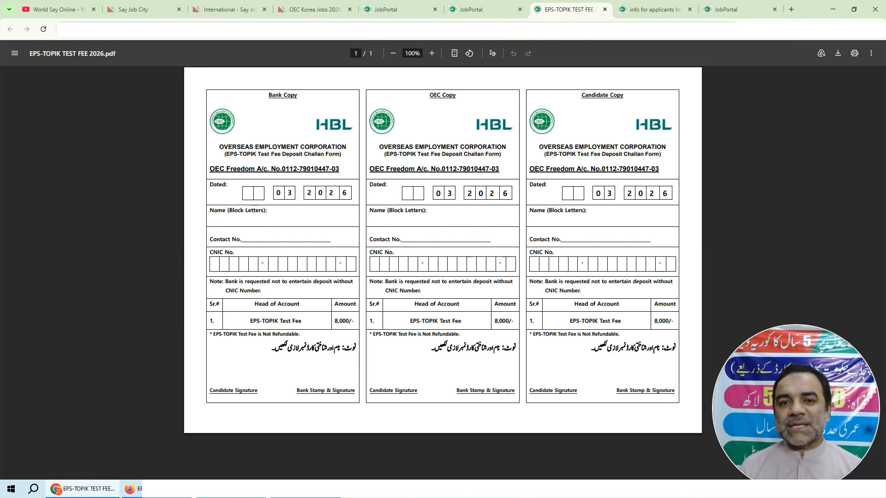
Step: Check the post's challan link against the fee challan, and examine the required documents listed in the applicant information PDF
left_click(310, 9)
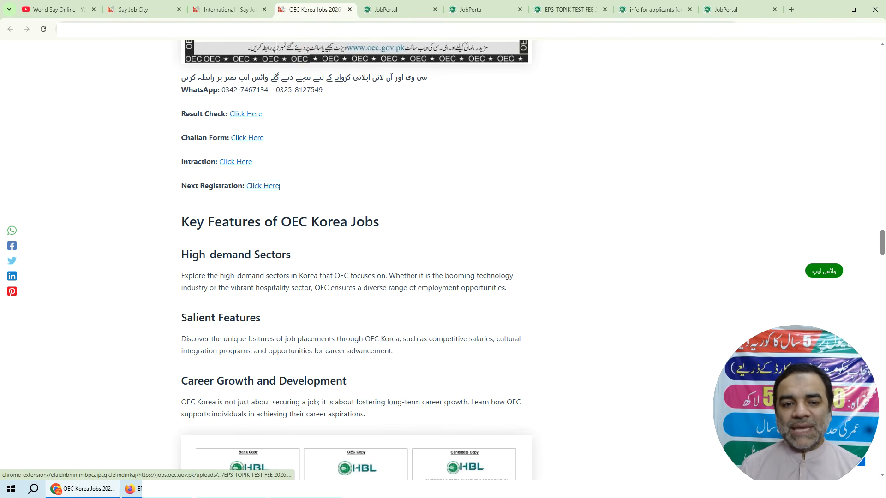
left_click(568, 17)
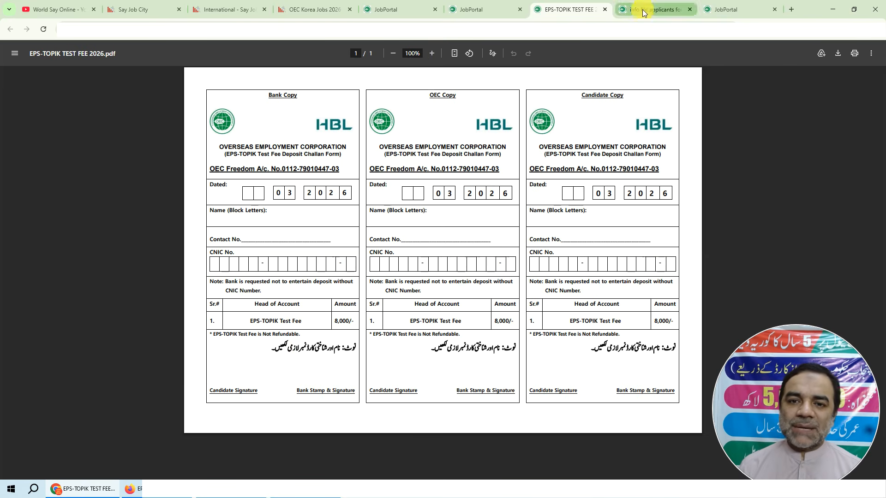
left_click(397, 9)
left_click(450, 9)
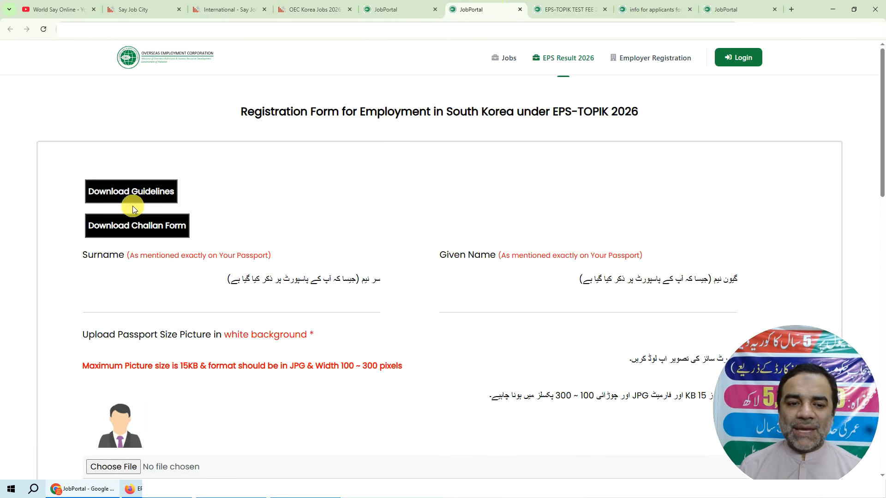
left_click(653, 9)
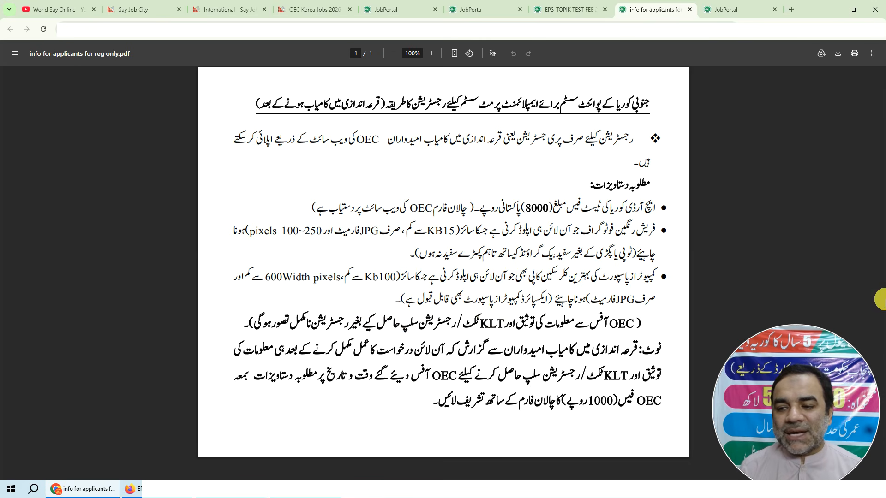
mouse_move(205, 201)
left_mouse_down()
mouse_move(346, 249)
mouse_move(665, 311)
left_mouse_up()
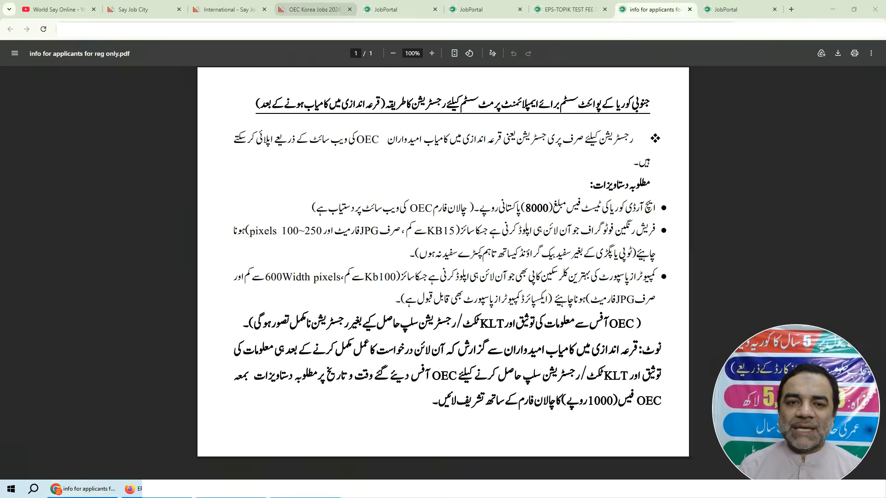
Step: Select the WhatsApp contact numbers above the links in the OEC Korea Jobs 2026 post
left_click(314, 9)
left_click_drag(221, 90, 353, 95)
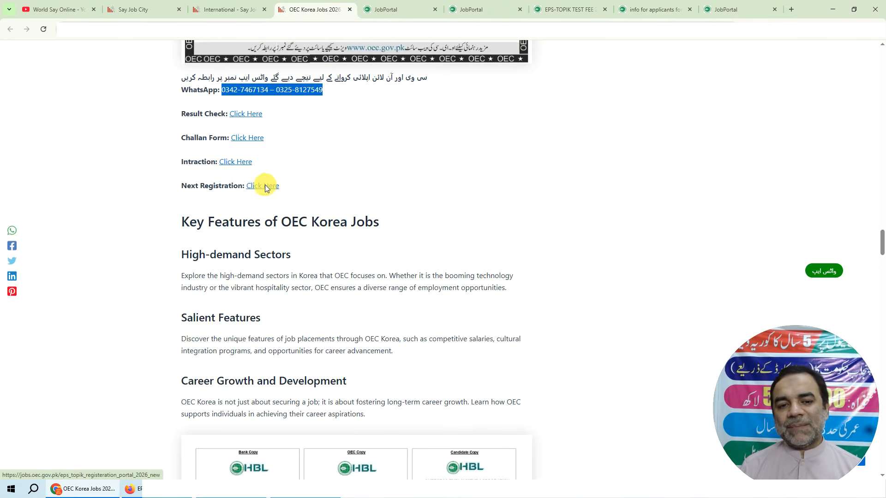
Step: Return to the detailed registration form, frame the passport picture upload requirements with on-screen markings, and clear the markings
left_click(456, 10)
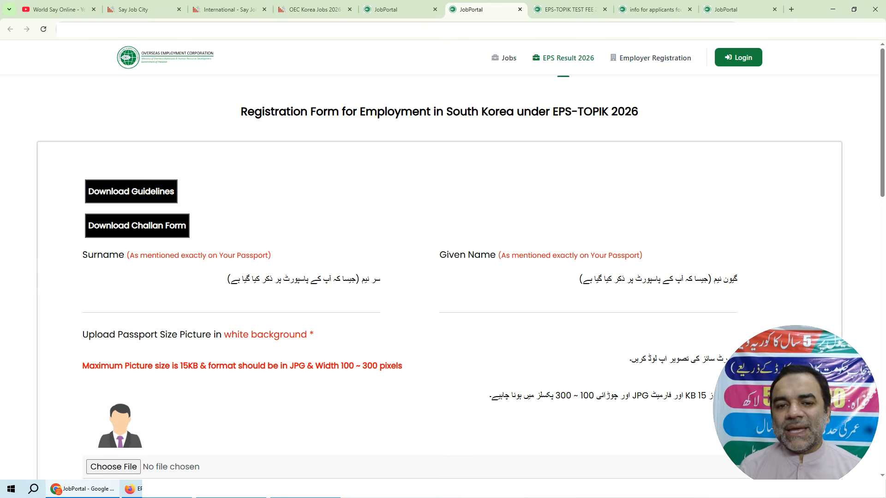
scroll(455, 73, "down", 2)
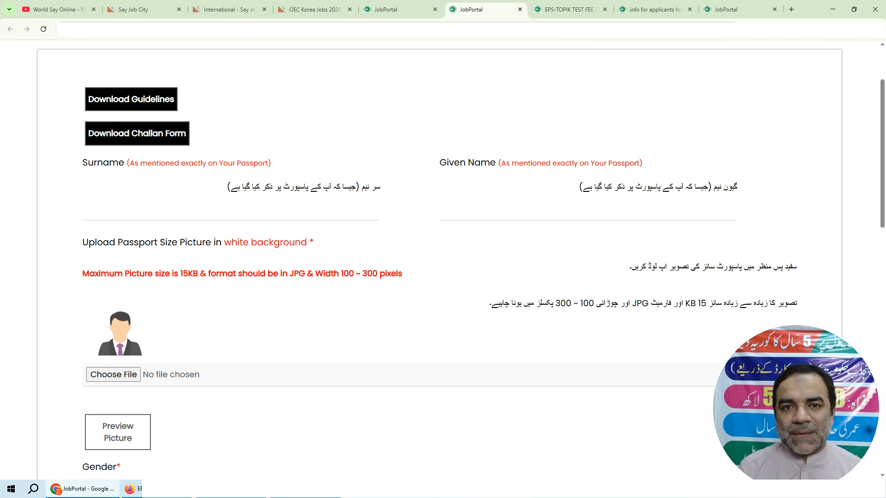
scroll(435, 300, "down", 1)
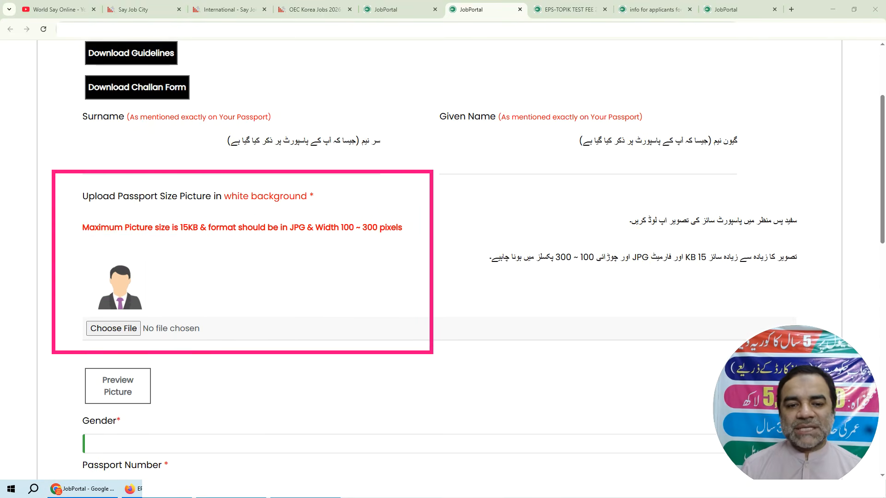
mouse_move(80, 211)
left_mouse_down()
mouse_move(172, 235)
mouse_move(405, 239)
left_mouse_up()
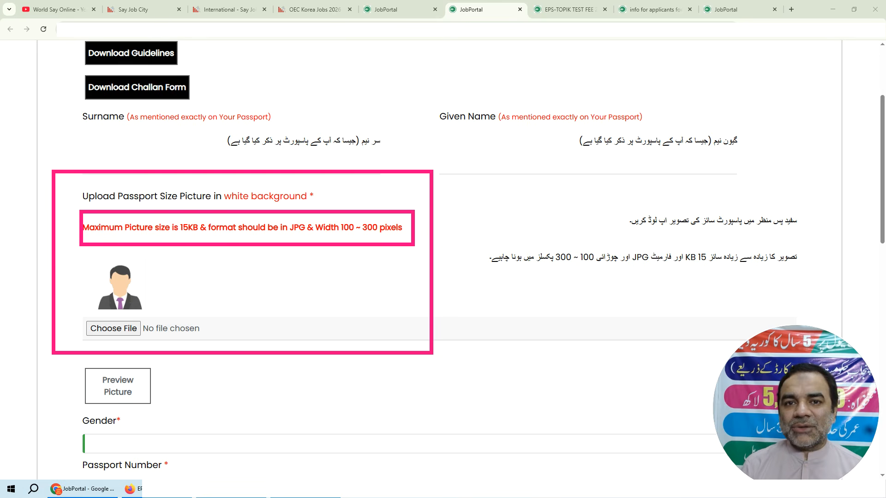
left_click(874, 410)
left_click(873, 409)
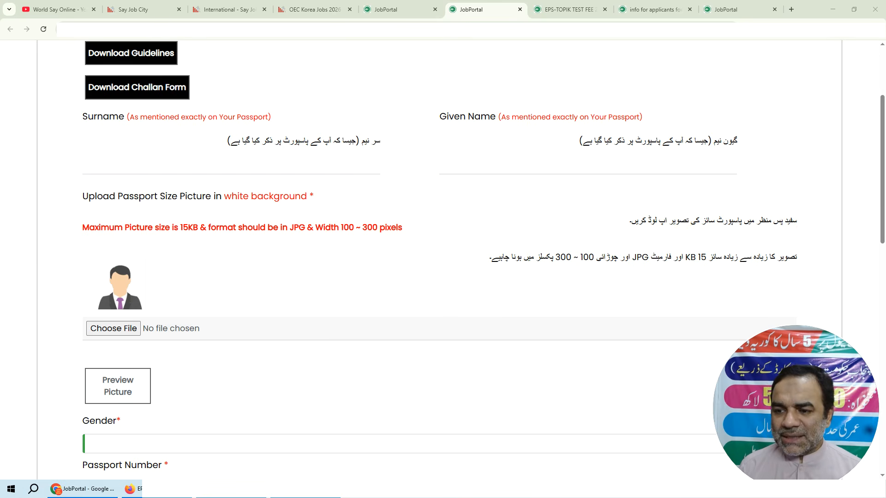
Step: Frame the two Urdu notes about the passport picture's background, size and format, and remove both frames
mouse_move(818, 201)
left_mouse_down()
mouse_move(692, 252)
mouse_move(622, 257)
mouse_move(597, 242)
left_mouse_up()
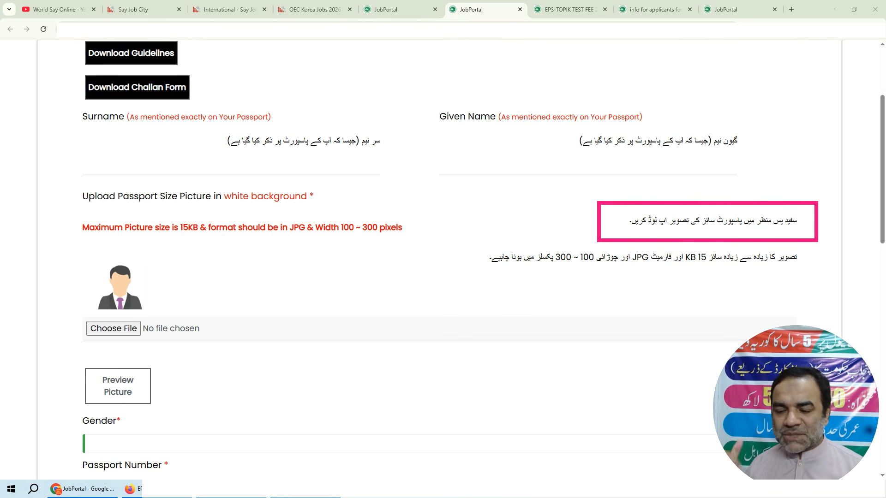
left_click_drag(814, 238, 473, 272)
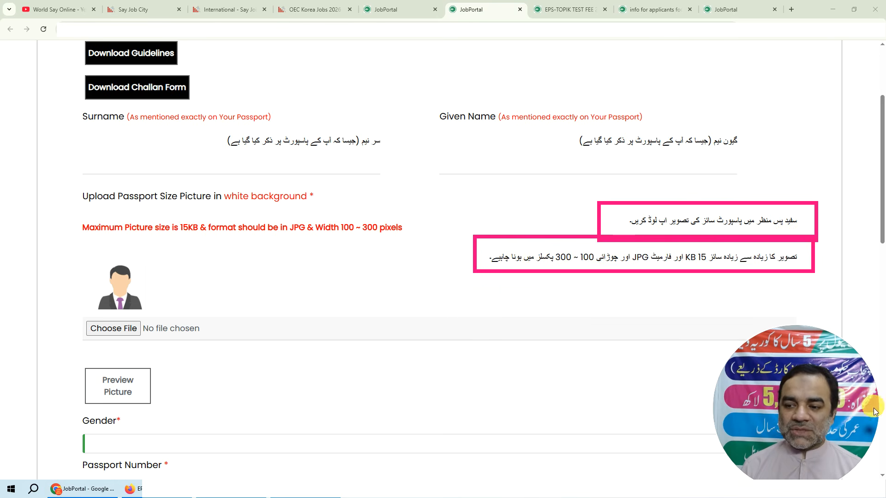
key("ctrl+z")
key("ctrl+z")
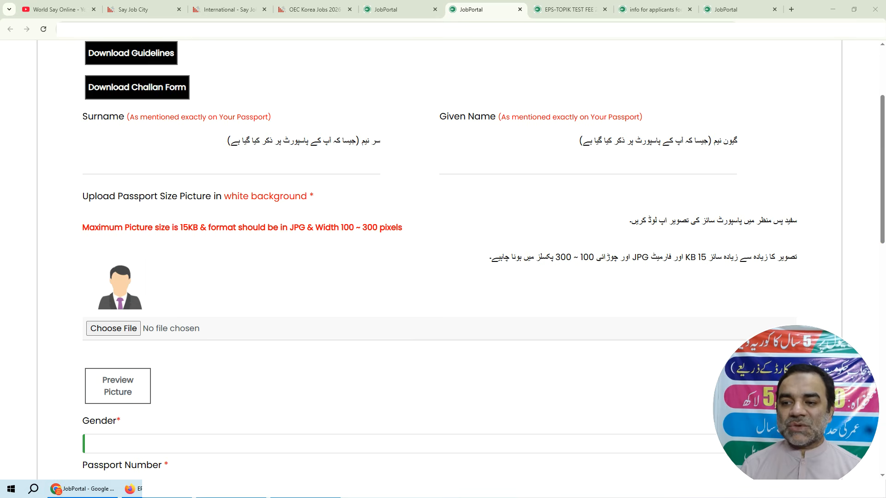
Step: Frame the picture preview option, the Gender field and the Passport Number field on the registration form, and remove the three frames
scroll(539, 253, "down", 3)
scroll(158, 251, "down", 1)
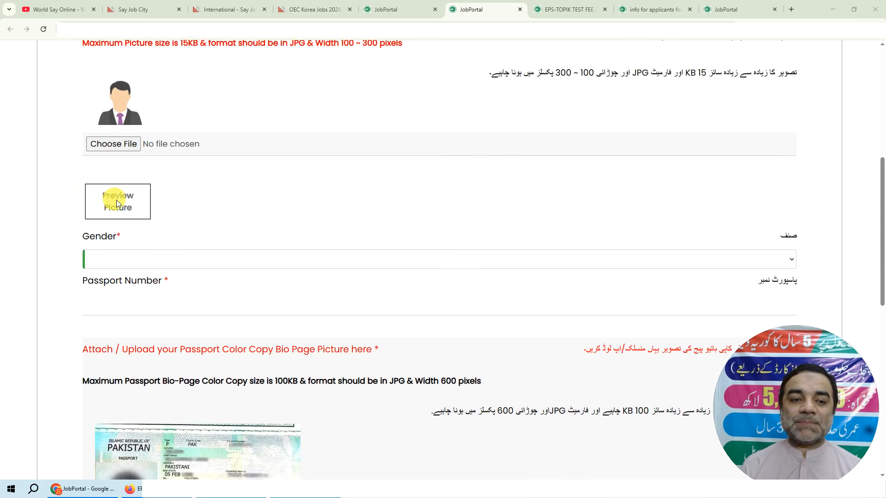
left_click_drag(57, 170, 189, 229)
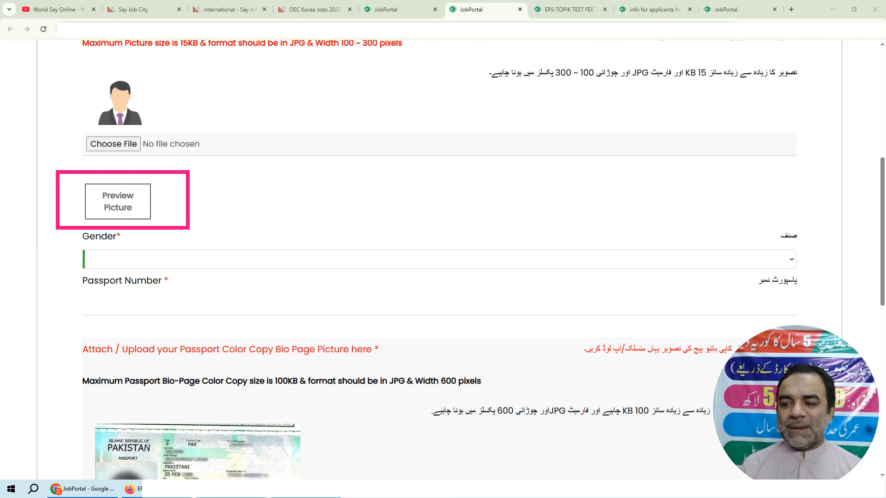
mouse_move(78, 225)
left_mouse_down()
mouse_move(752, 287)
mouse_move(825, 284)
mouse_move(815, 270)
left_mouse_up()
left_click_drag(70, 272, 431, 330)
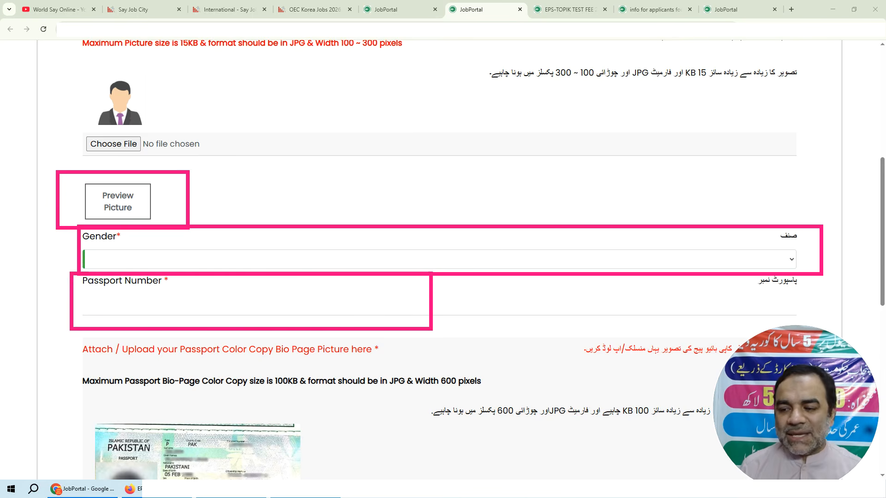
key("ctrl+z")
key("ctrl+z")
key("ctrl+z")
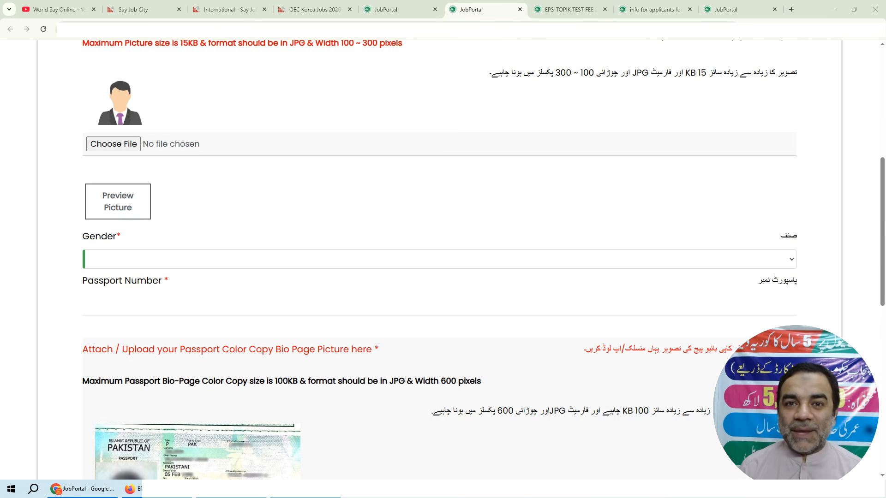
Step: View the World Say Online YouTube channel and the SayJobCity International page, and return to the passport bio page section of the form
scroll(571, 295, "down", 3)
scroll(483, 262, "down", 2)
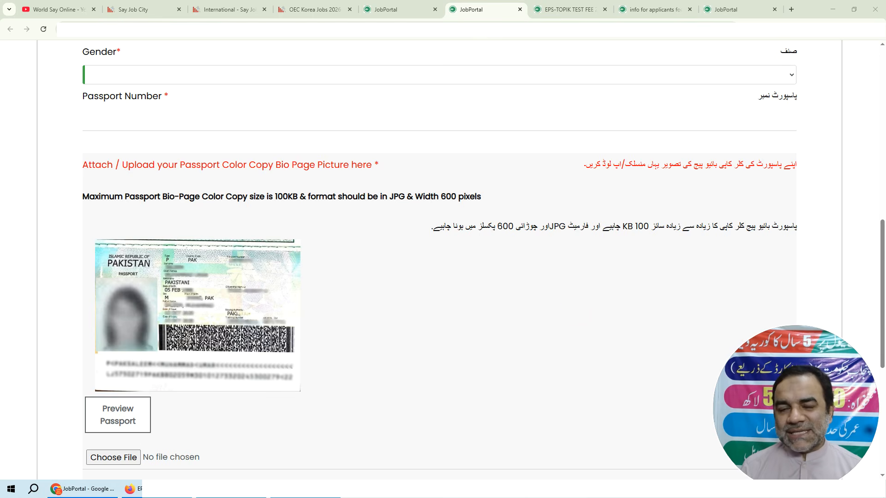
left_click(55, 9)
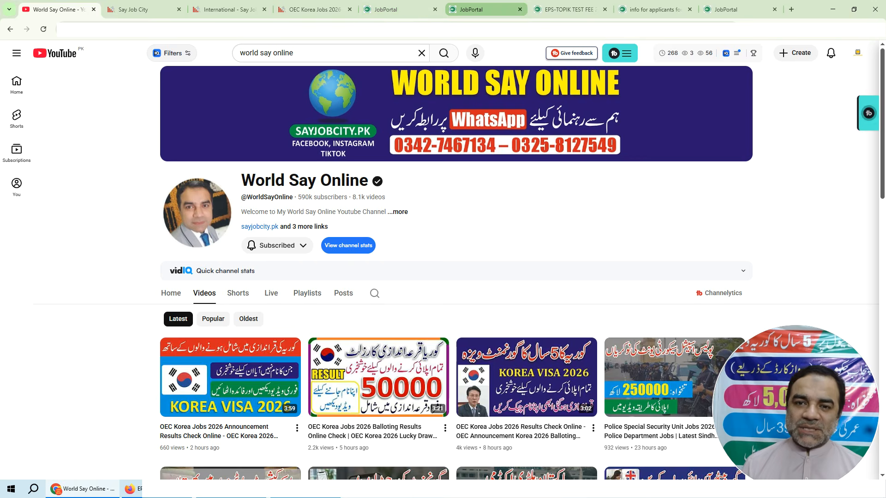
left_click(226, 9)
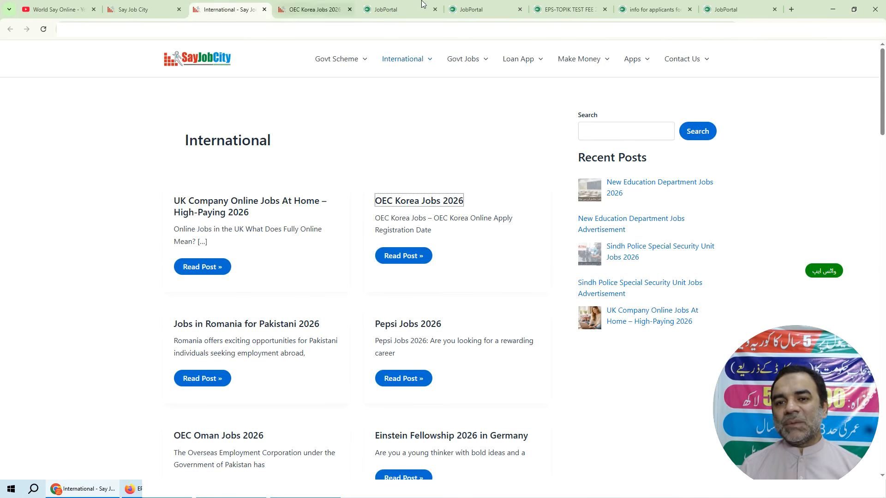
left_click(467, 9)
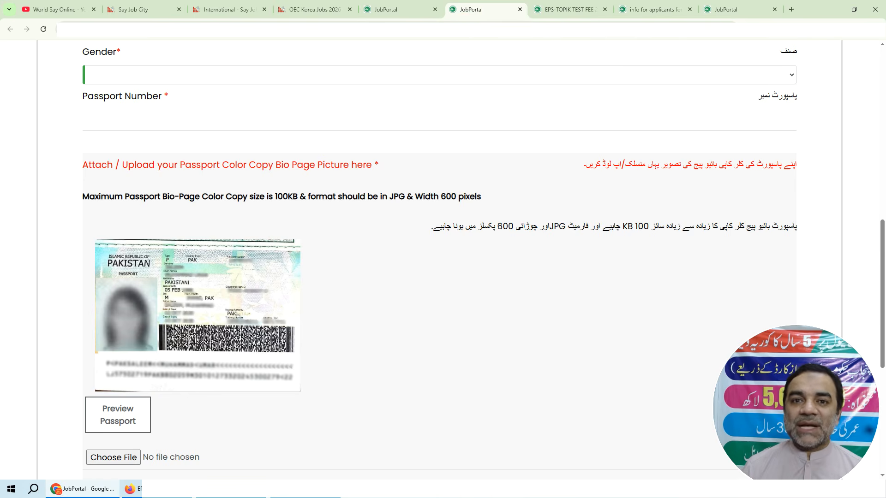
Step: Frame the Urdu bio page upload note, the sample passport, the passport preview option and its file chooser, and remove all frames
scroll(455, 184, "down", 2)
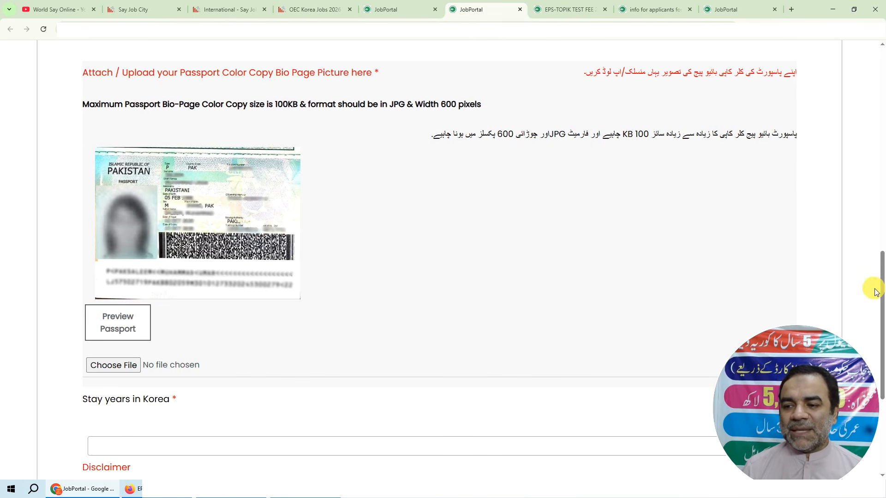
mouse_move(815, 122)
left_mouse_down()
mouse_move(689, 141)
mouse_move(418, 152)
left_mouse_up()
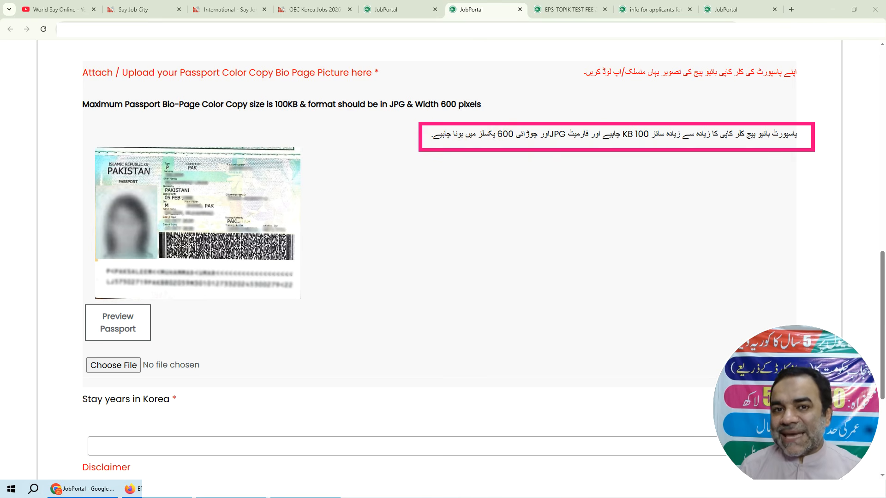
left_click_drag(76, 137, 317, 305)
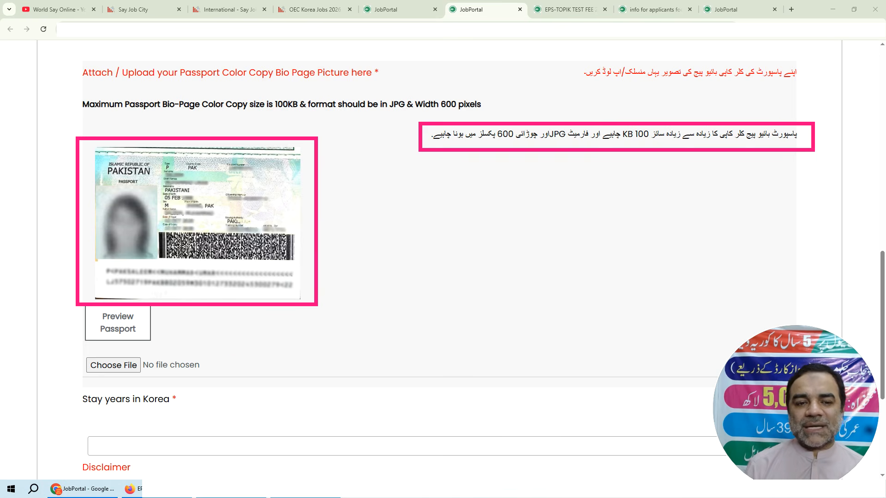
left_click_drag(107, 309, 157, 344)
left_click_drag(77, 347, 231, 393)
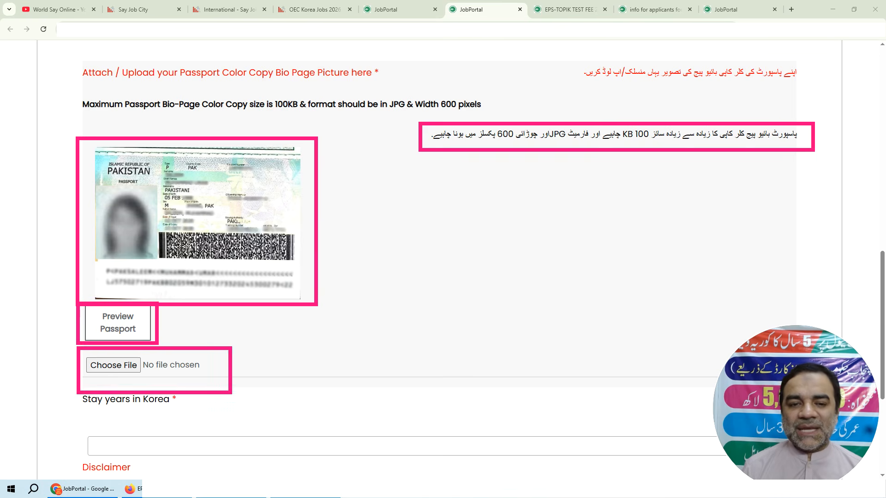
key("ctrl+z")
key("ctrl+z")
key("ctrl+z")
key("ctrl+z")
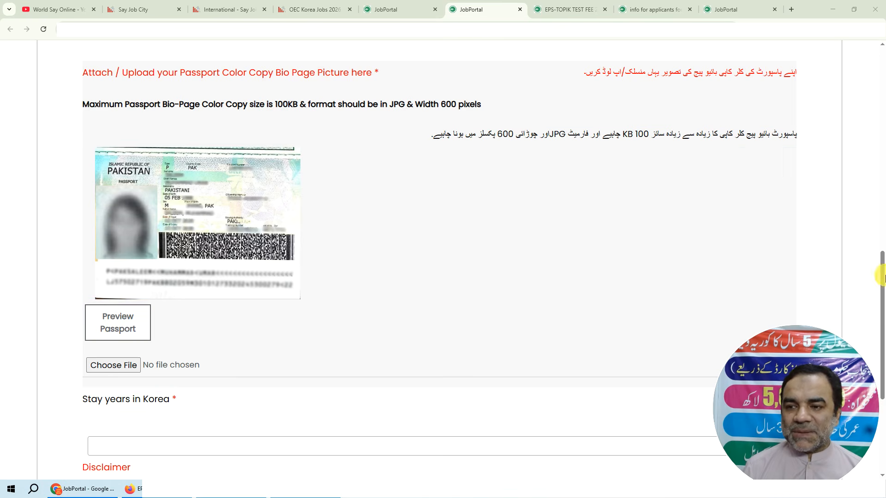
Step: Set the stay years in Korea on the registration form to "Less than 5 years"
scroll(575, 251, "down", 5)
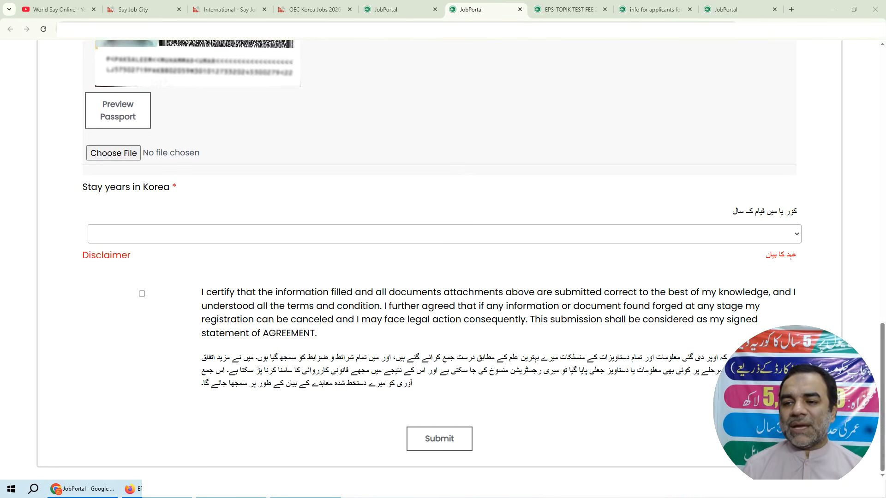
left_click(442, 234)
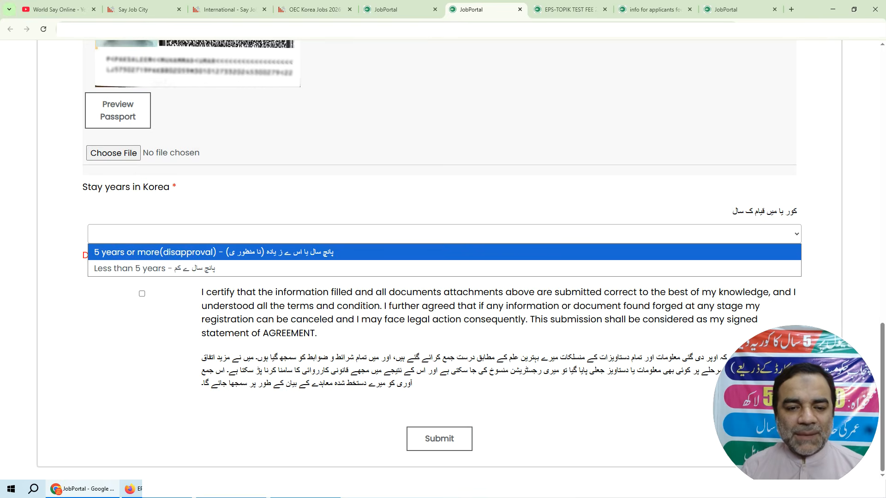
left_click(154, 268)
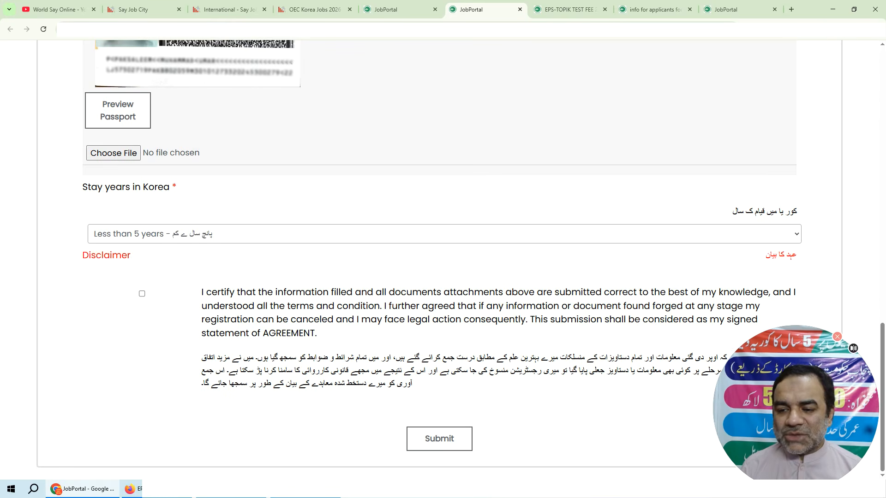
Step: Frame the Urdu text of the disclaimer above the form's submission option, and clear the frame
left_click_drag(738, 350, 784, 396)
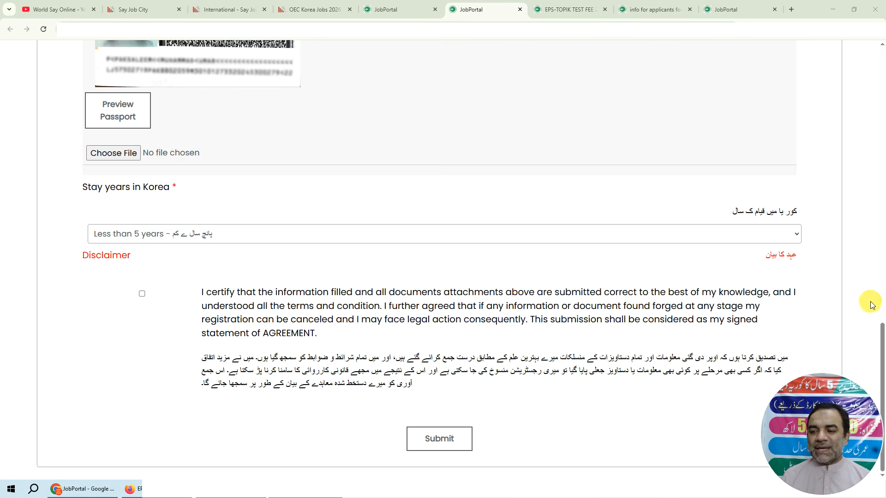
mouse_move(807, 343)
left_mouse_down()
mouse_move(701, 371)
mouse_move(241, 379)
mouse_move(179, 400)
left_mouse_up()
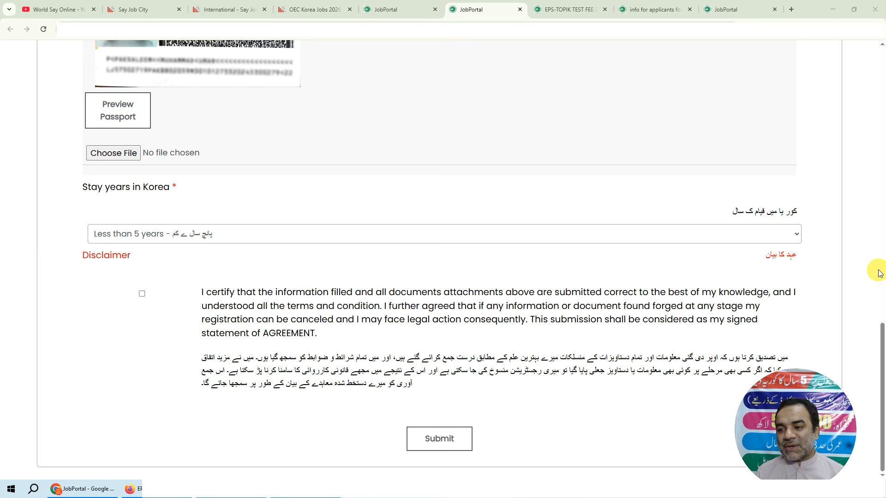
left_click(765, 257)
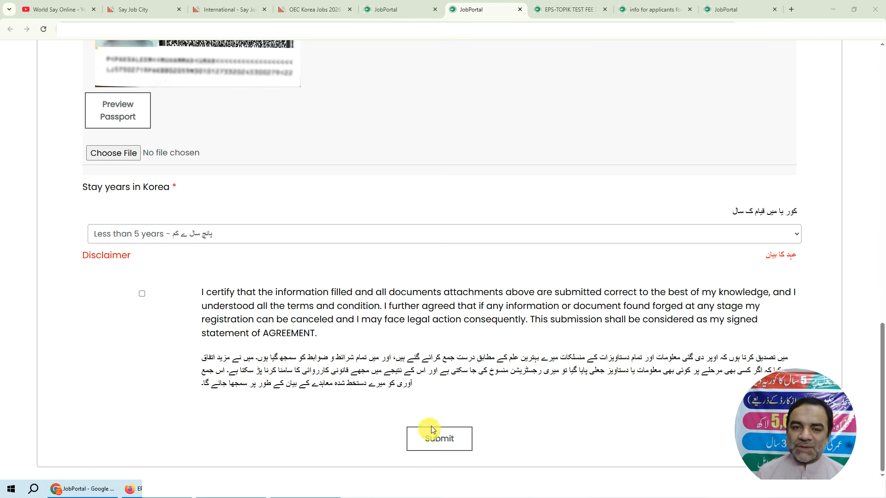
Step: Return to the OEC Korea Jobs 2026 post and select part of its WhatsApp contact numbers
scroll(419, 436, "up", 1)
scroll(439, 258, "up", 10)
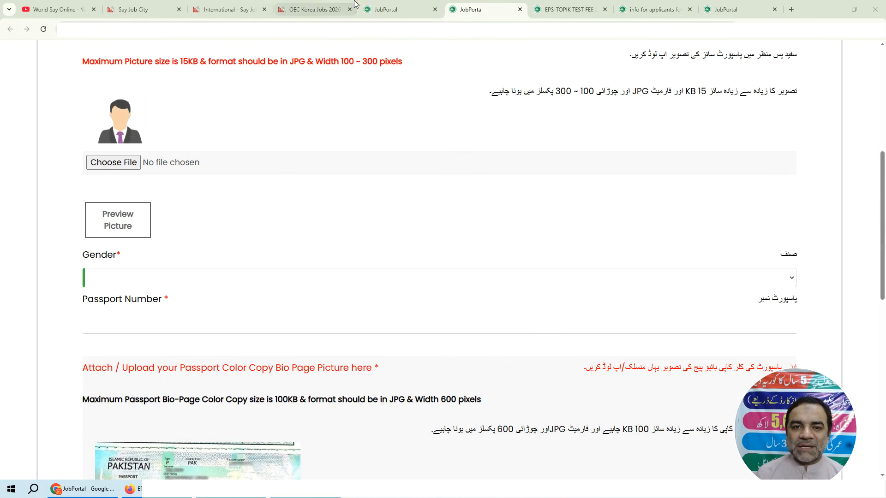
left_click(323, 9)
left_click_drag(229, 89, 288, 89)
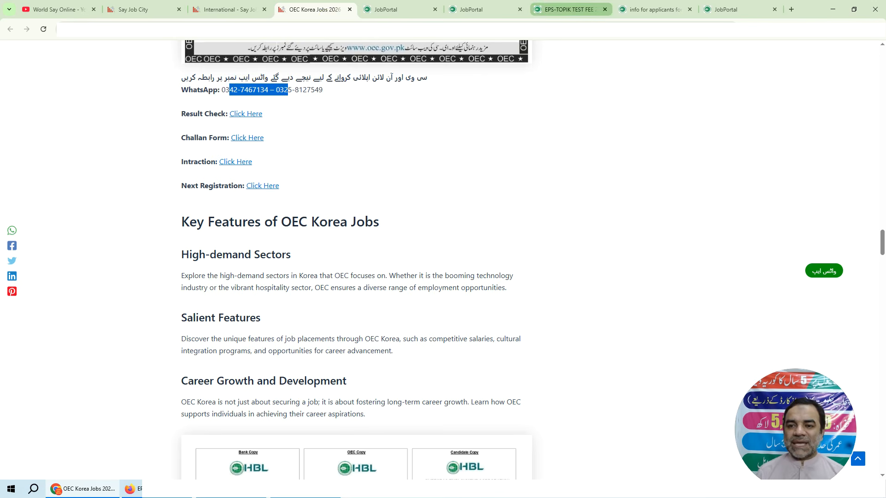
Step: Review the fee challan, the applicant information PDF, the CNIC and date of birth form, and the detailed form's passport section
left_click(569, 9)
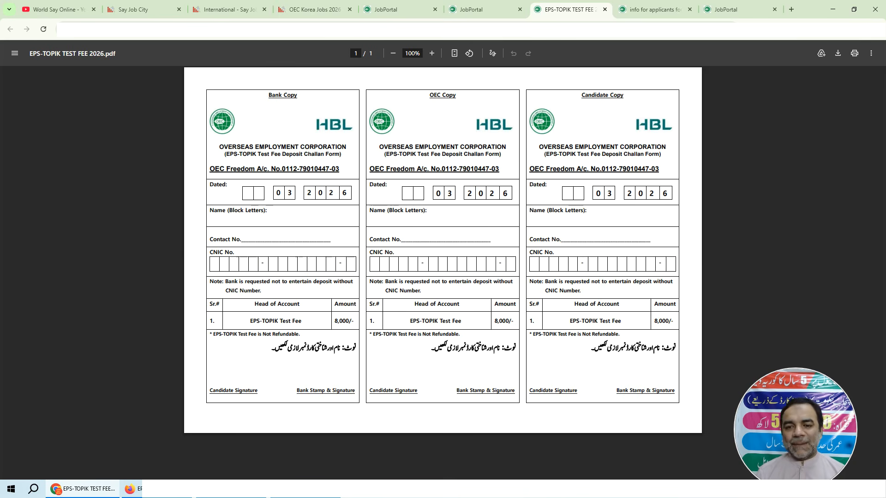
left_click(630, 10)
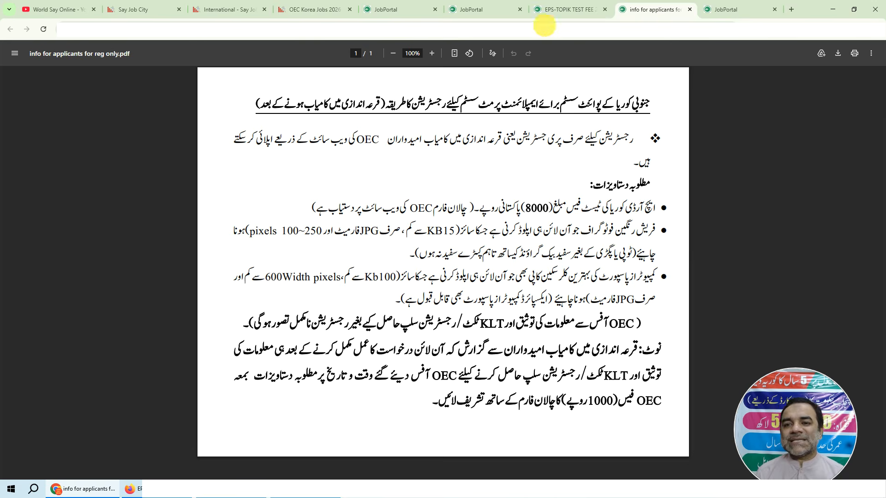
key("ctrl+shift+Tab")
left_click(416, 12)
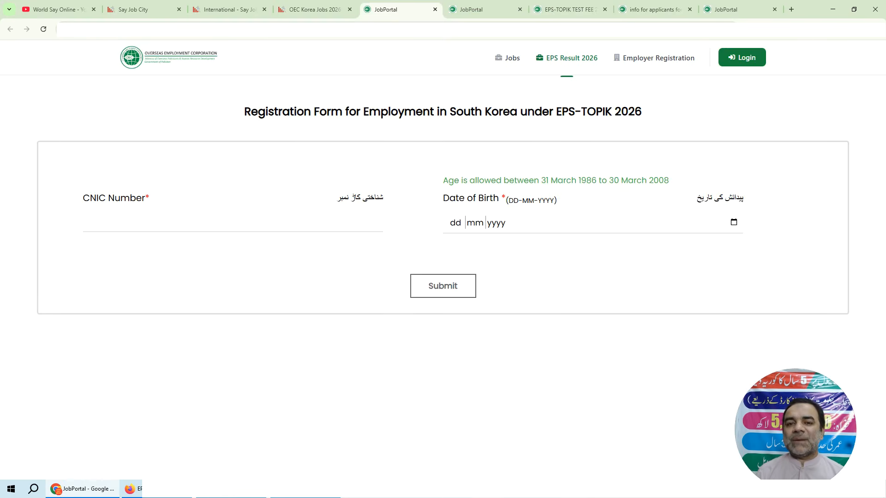
left_click(503, 9)
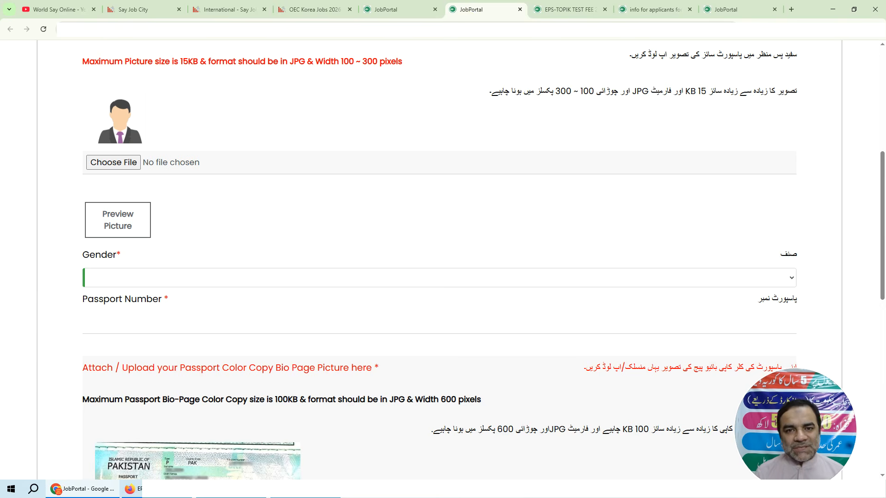
scroll(494, 323, "down", 3)
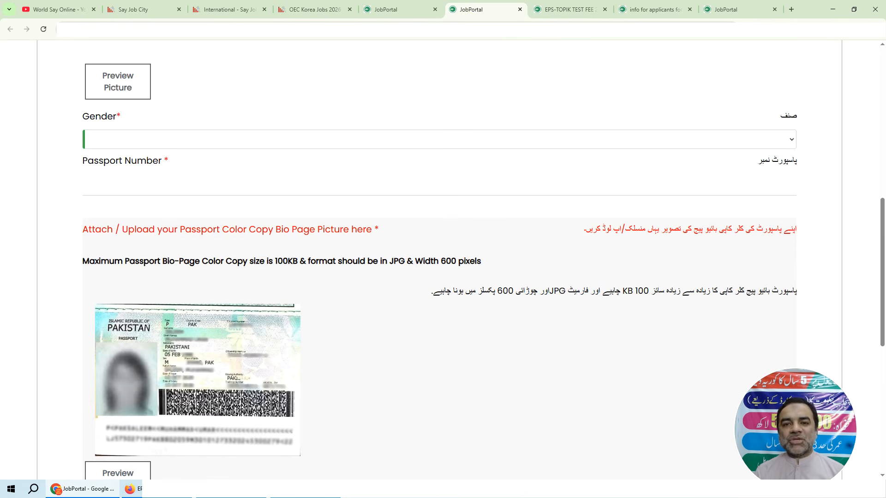
scroll(483, 261, "down", 1)
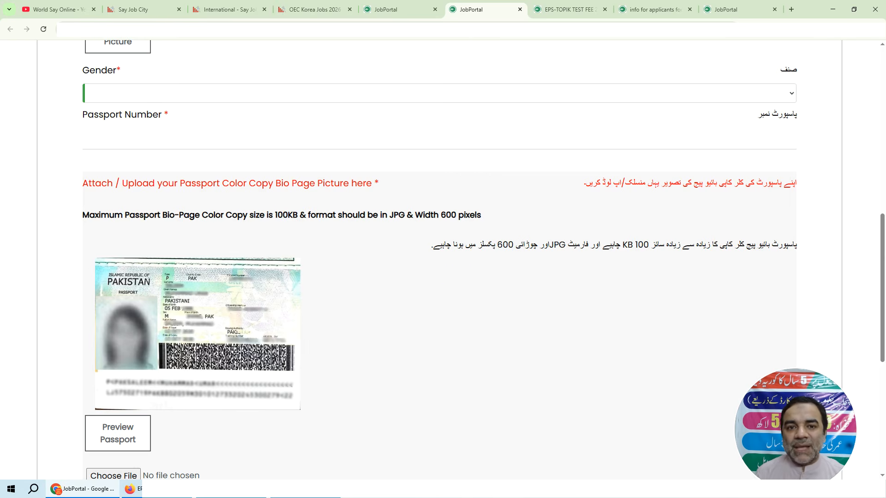
Step: Return to the OEC Korea Jobs 2026 post, enlarge its contact and link section to 150%, and restore the normal size
left_click(314, 9)
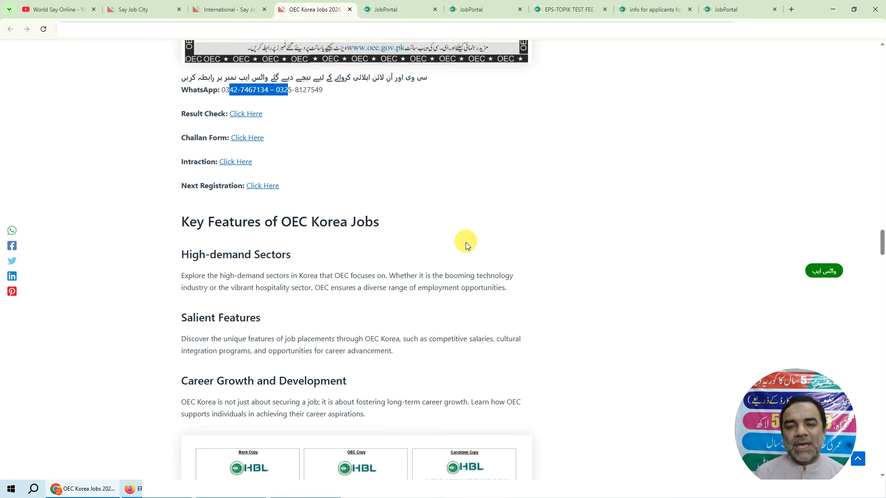
key("ctrl+plus")
key("ctrl+plus")
key("ctrl+plus")
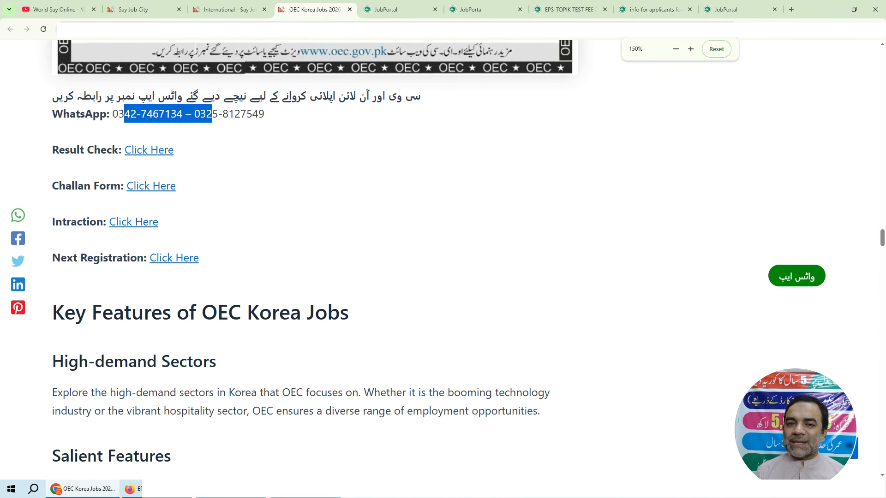
key("ctrl+minus")
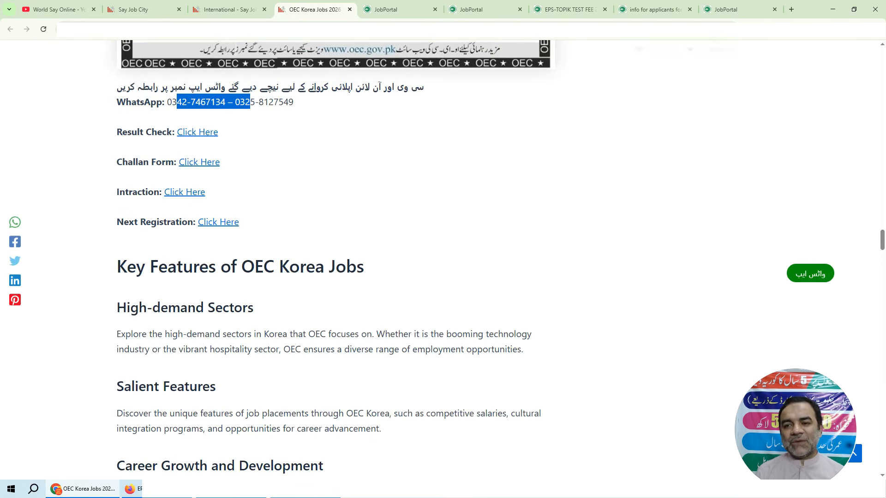
key("ctrl+minus")
key("ctrl+minus")
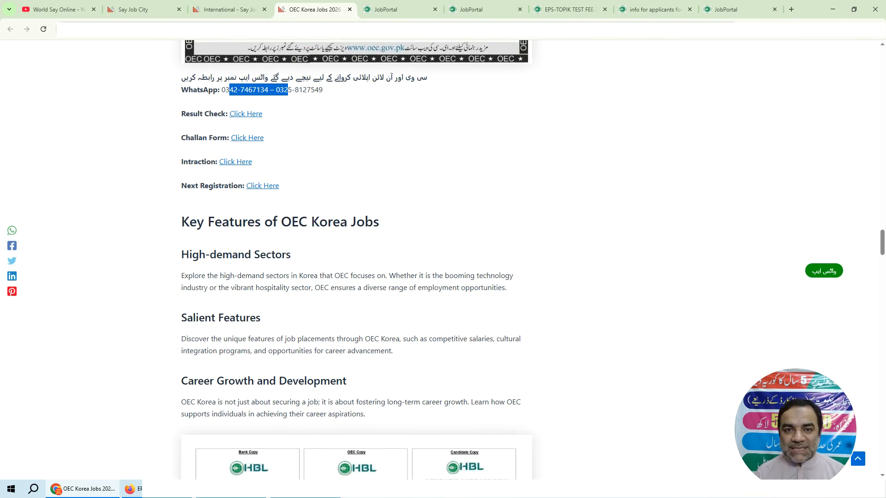
Step: Enlarge the post to 175%, select the WhatsApp contact numbers above the links, and restore the page's normal size
left_click(377, 194)
key("ctrl+plus")
key("ctrl+plus")
key("ctrl+plus")
key("ctrl+plus")
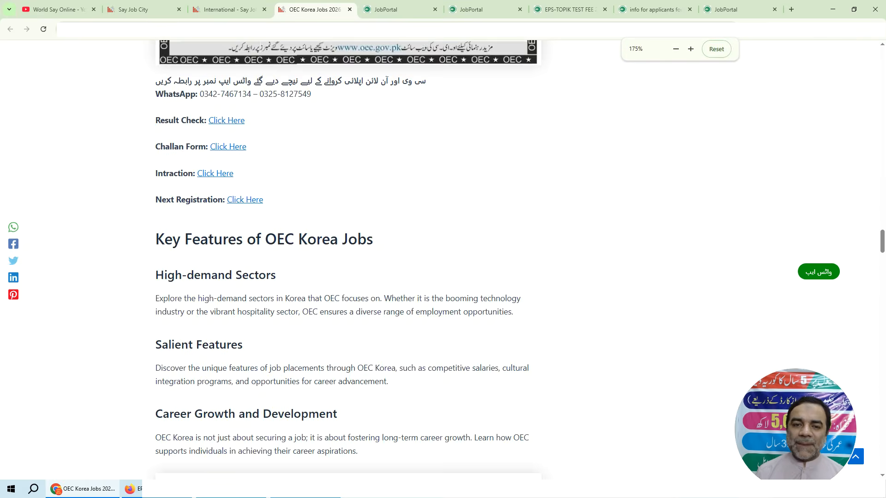
scroll(235, 259, "up", 4)
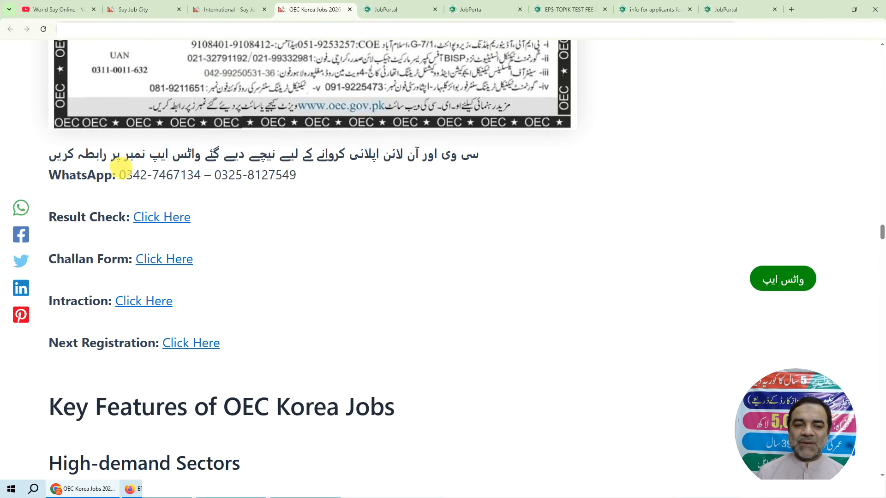
left_click_drag(125, 175, 301, 175)
key("ctrl+minus")
key("ctrl+minus")
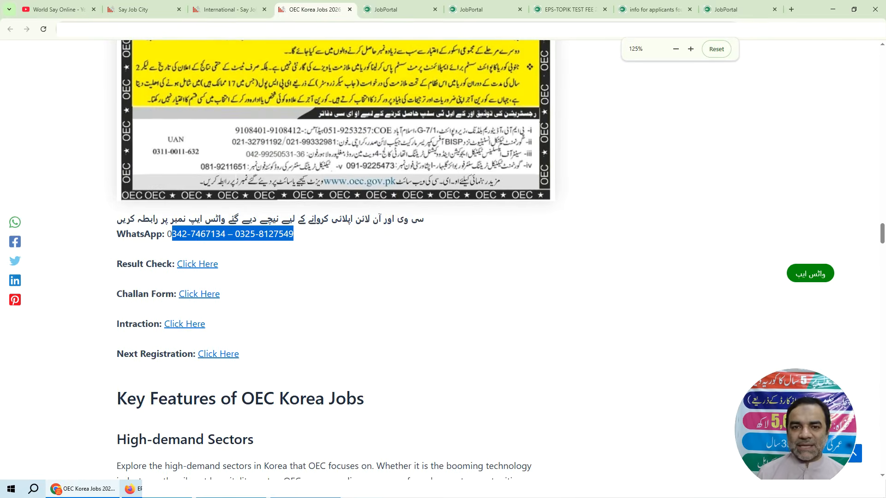
key("ctrl+minus")
key("ctrl+minus")
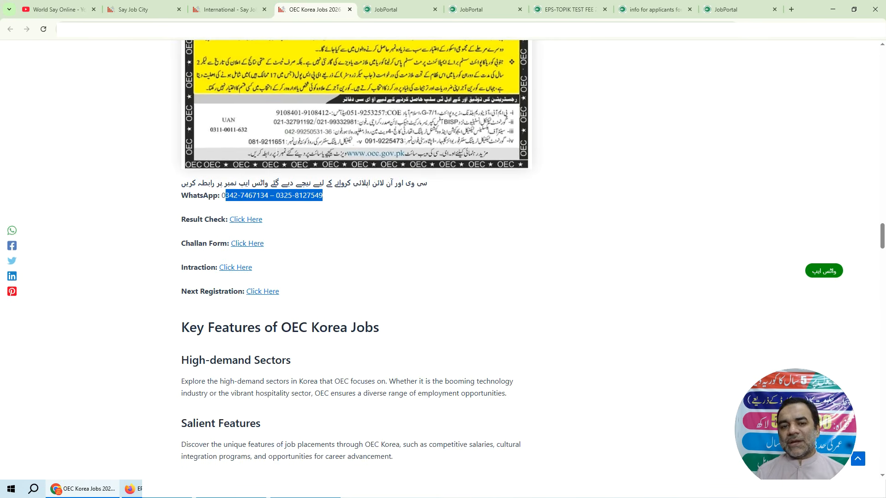
Step: Go back to the SayJobCity International page and on to the World Say Online YouTube channel
key("ctrl+shift+Tab")
key("ctrl+shift+Tab")
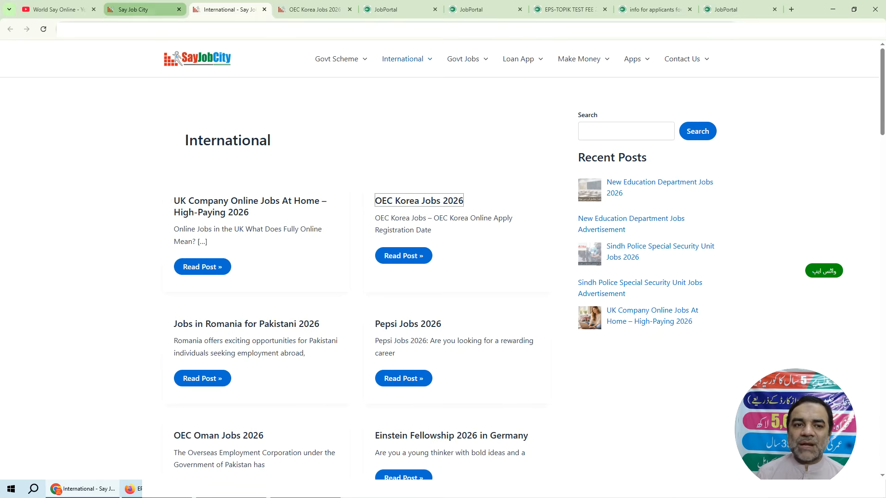
key("ctrl+Tab")
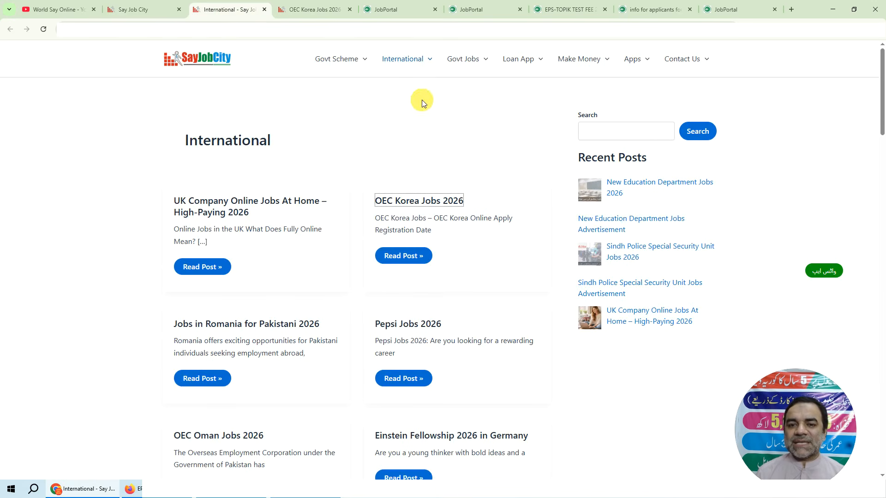
key("ctrl+1")
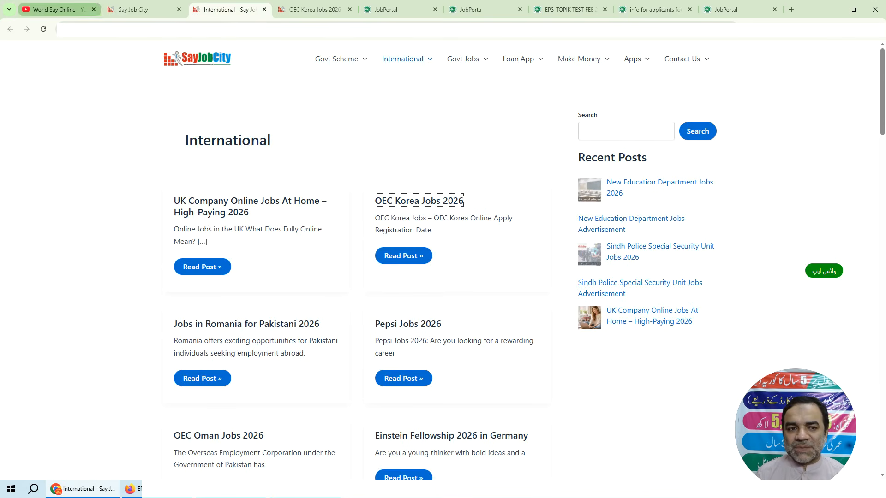